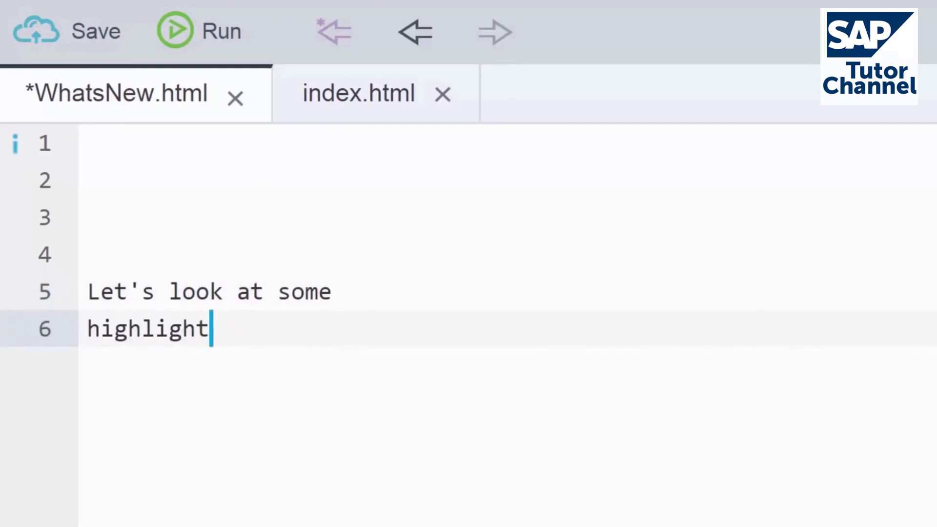
{"action": "type", "text": "s..."}
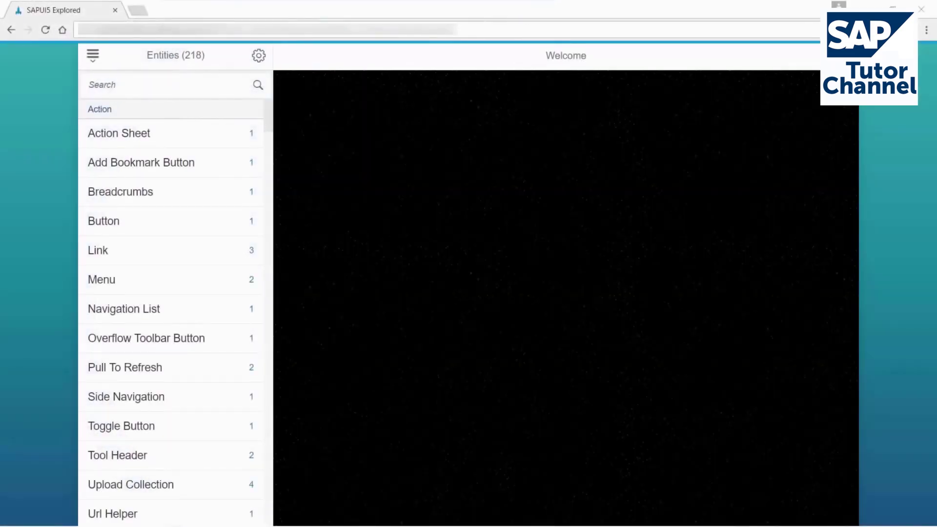
Apply the Belize theme and order Chai, raising its stock from 39 to 49 PC.
{"action": "left_click", "coordinate": [258, 57]}
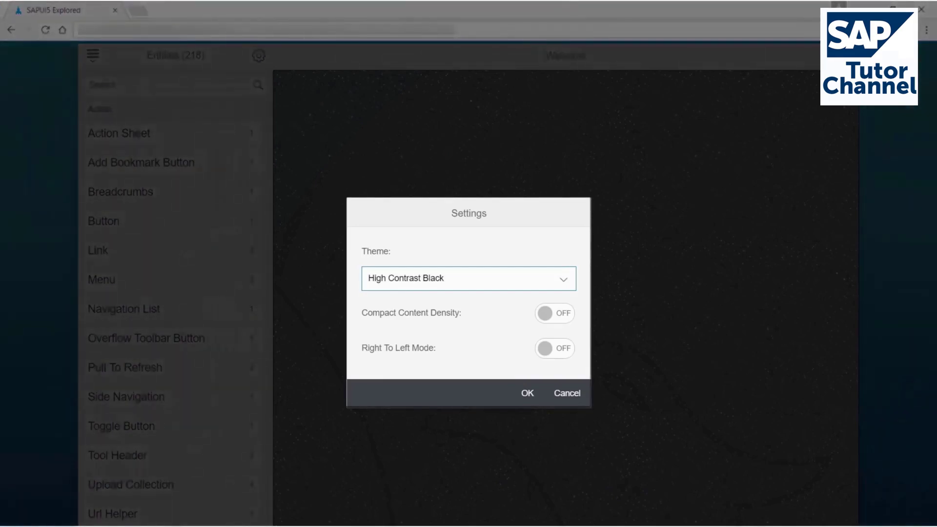
{"action": "left_click", "coordinate": [563, 279]}
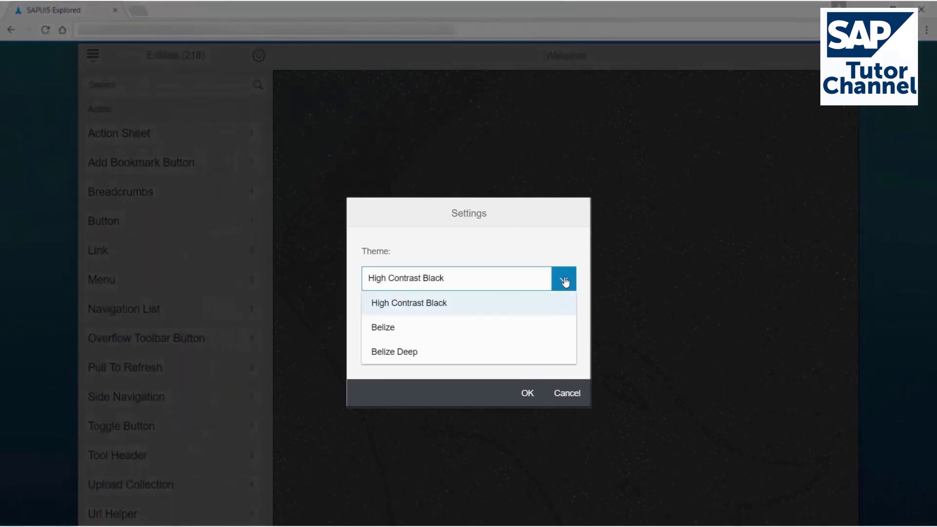
{"action": "left_click", "coordinate": [412, 327]}
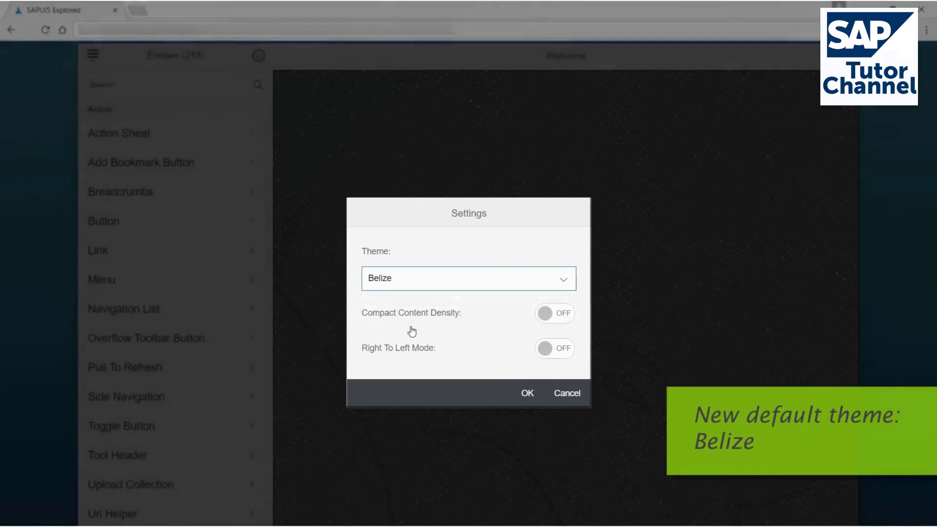
{"action": "left_click", "coordinate": [527, 393]}
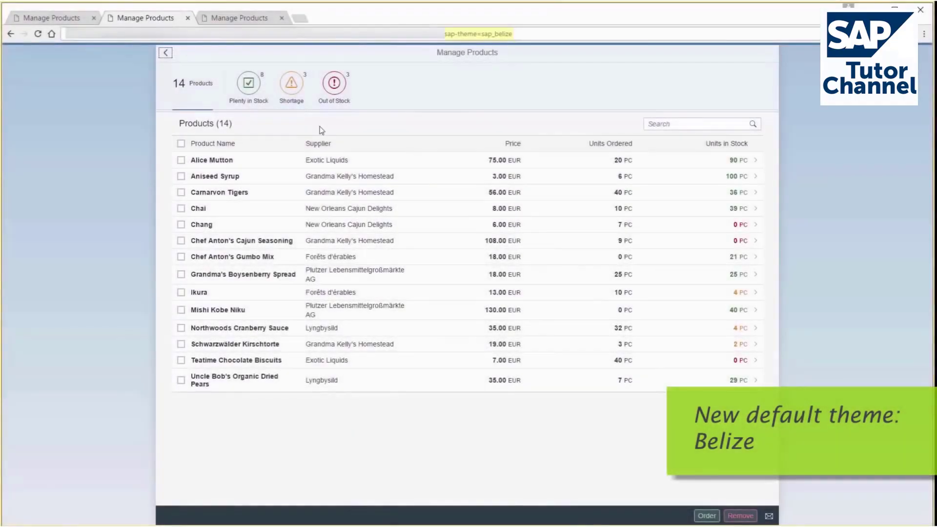
{"action": "left_click", "coordinate": [181, 209]}
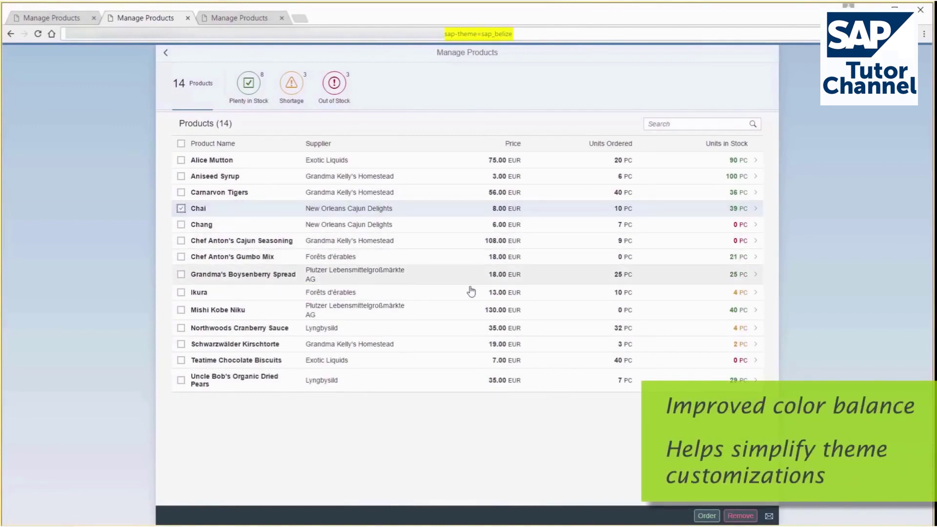
{"action": "left_click", "coordinate": [707, 515]}
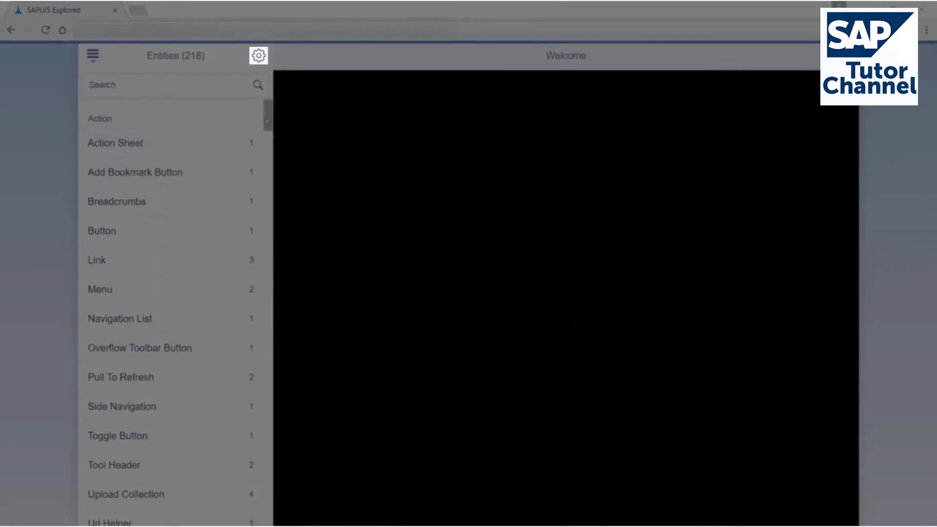
Apply the Belize Deep theme and reorder Chai so its stock reaches 49 PC.
{"action": "left_click", "coordinate": [258, 56]}
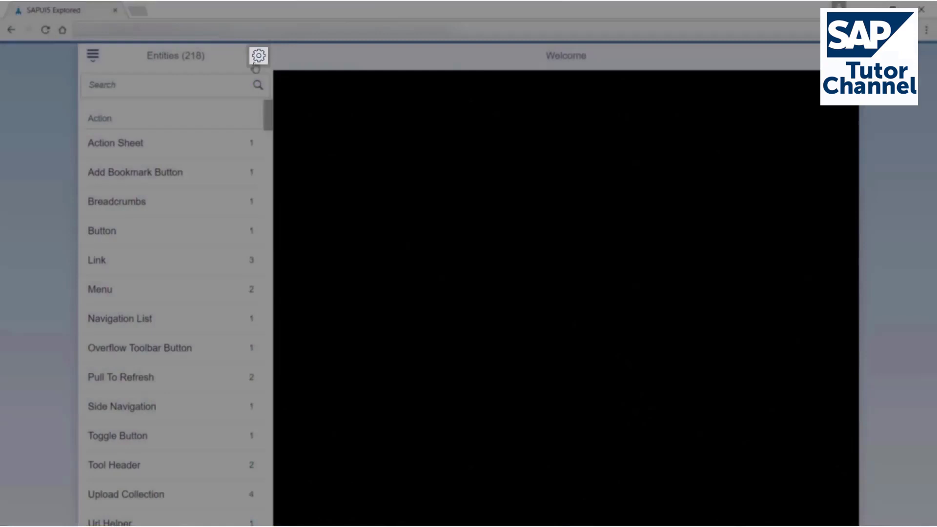
{"action": "left_click", "coordinate": [564, 279]}
{"action": "left_click", "coordinate": [486, 355]}
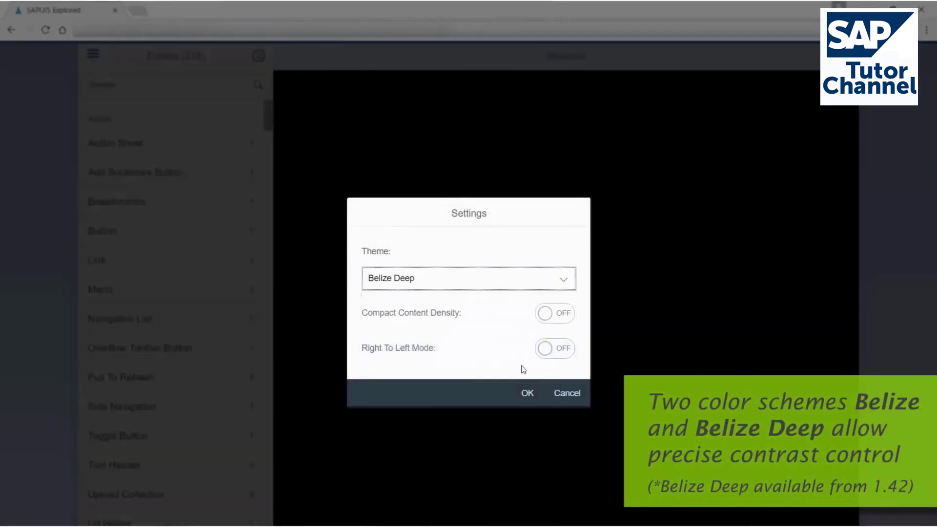
{"action": "left_click", "coordinate": [527, 393]}
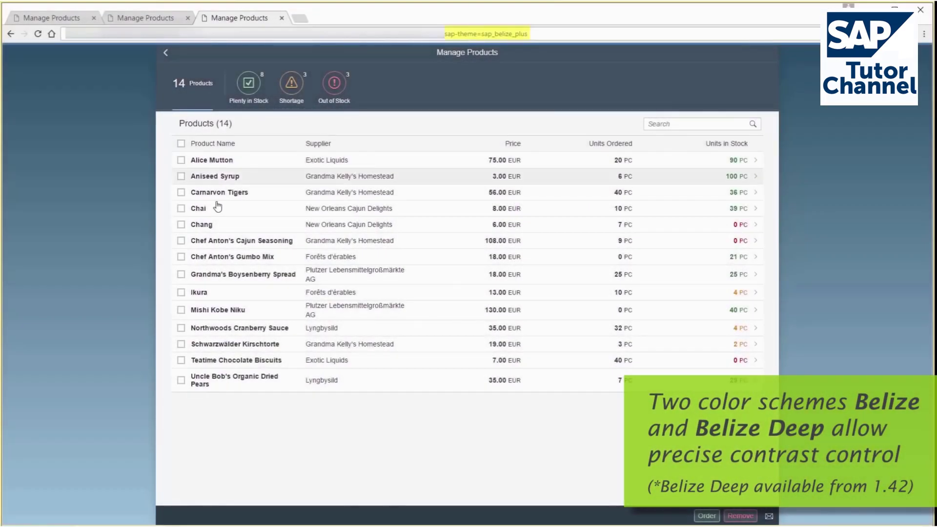
{"action": "left_click", "coordinate": [180, 209]}
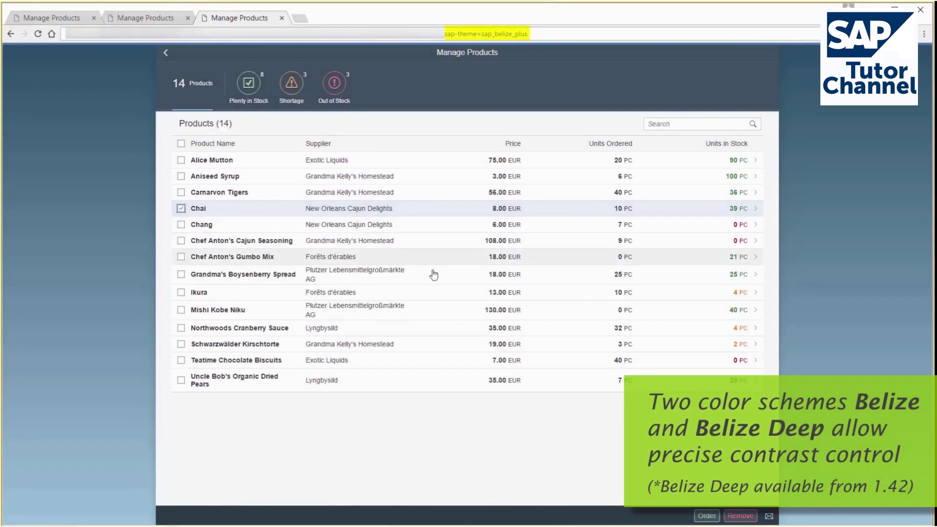
{"action": "left_click", "coordinate": [706, 516]}
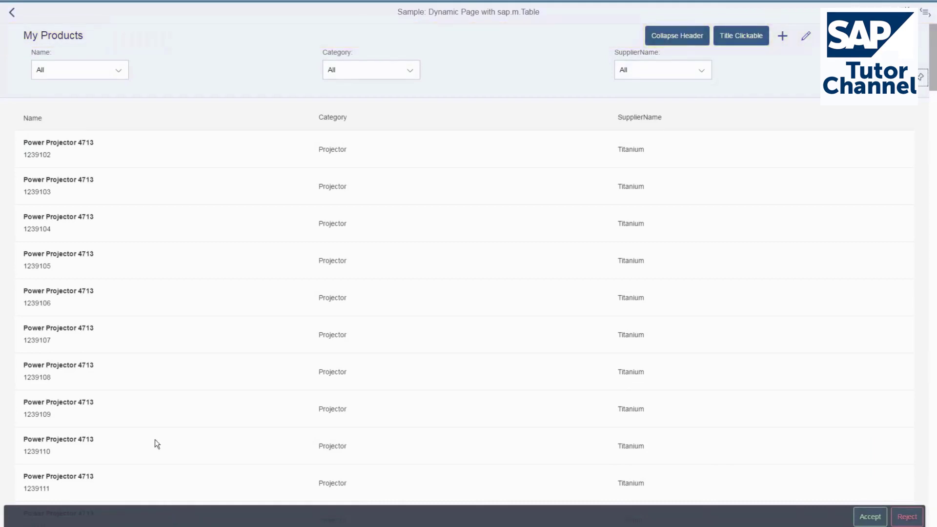
Filter by name High End Laptop 2b and category Laptop, then re-expand the filter header.
{"action": "left_click", "coordinate": [89, 70]}
{"action": "left_click", "coordinate": [88, 107]}
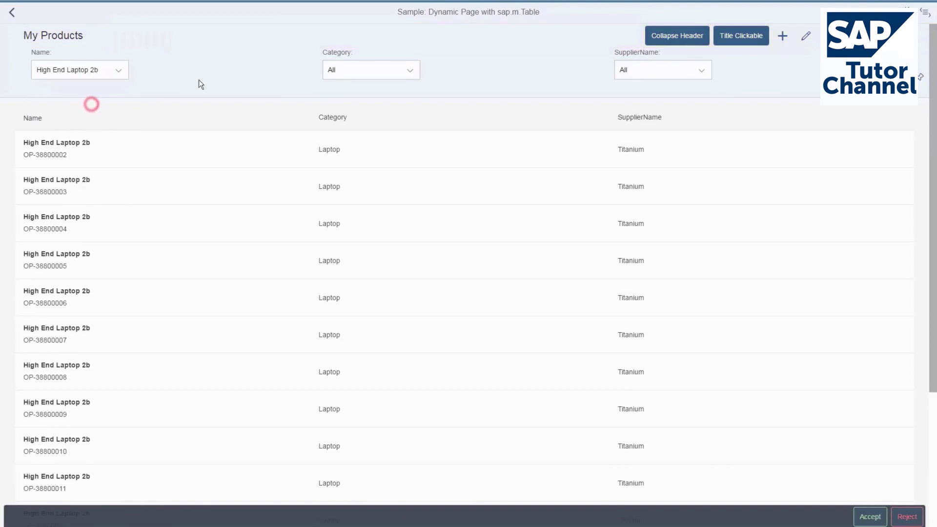
{"action": "left_click", "coordinate": [346, 71]}
{"action": "left_click", "coordinate": [345, 150]}
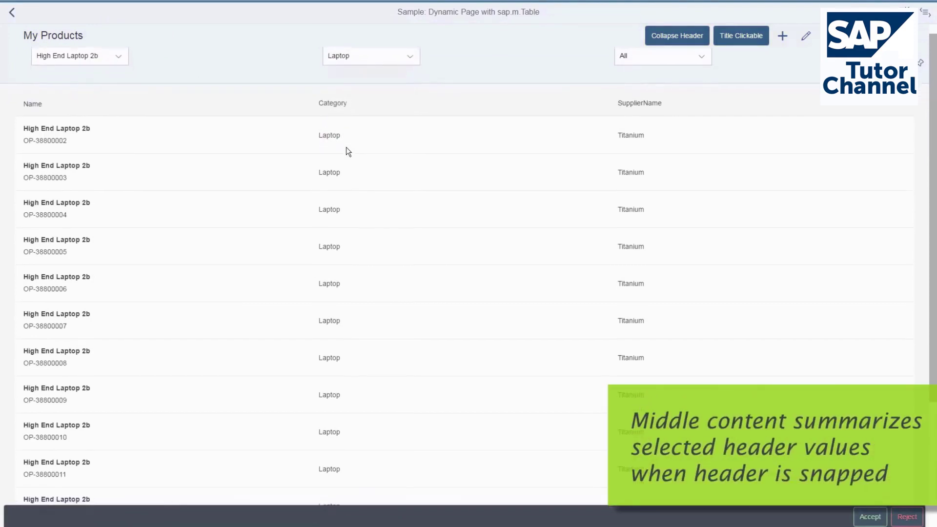
{"action": "scroll", "coordinate": [346, 150], "scroll_direction": "down", "scroll_amount": 2}
{"action": "scroll", "coordinate": [346, 147], "scroll_direction": "down", "scroll_amount": 1}
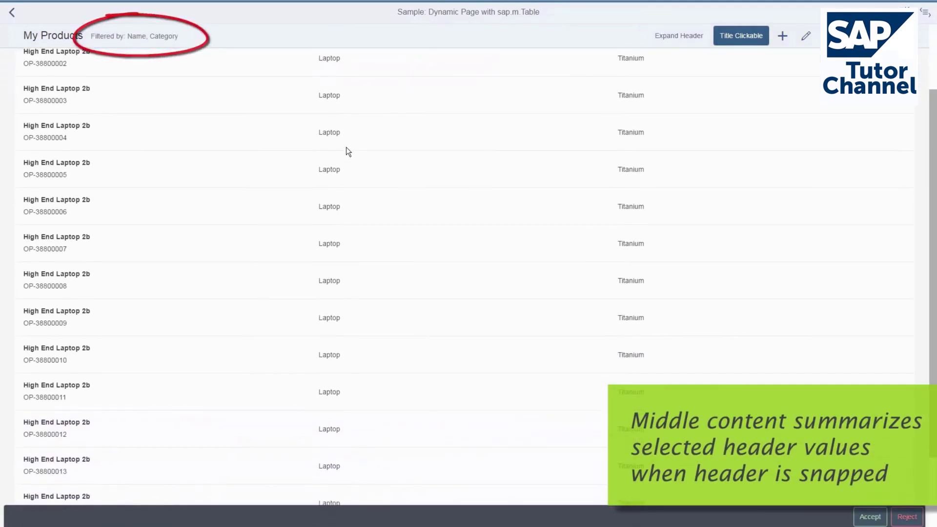
{"action": "left_click", "coordinate": [235, 40]}
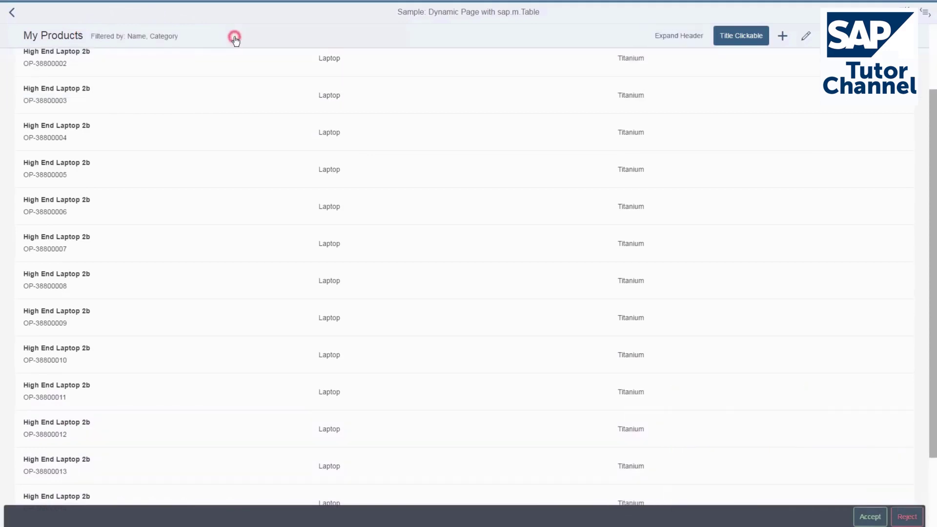
{"action": "left_click", "coordinate": [235, 41]}
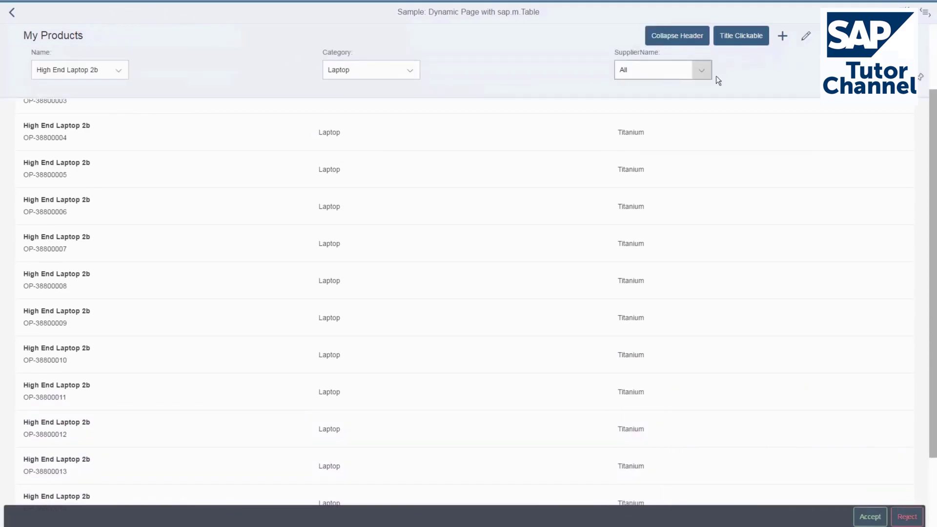
{"action": "scroll", "coordinate": [798, 114], "scroll_direction": "down", "scroll_amount": 3}
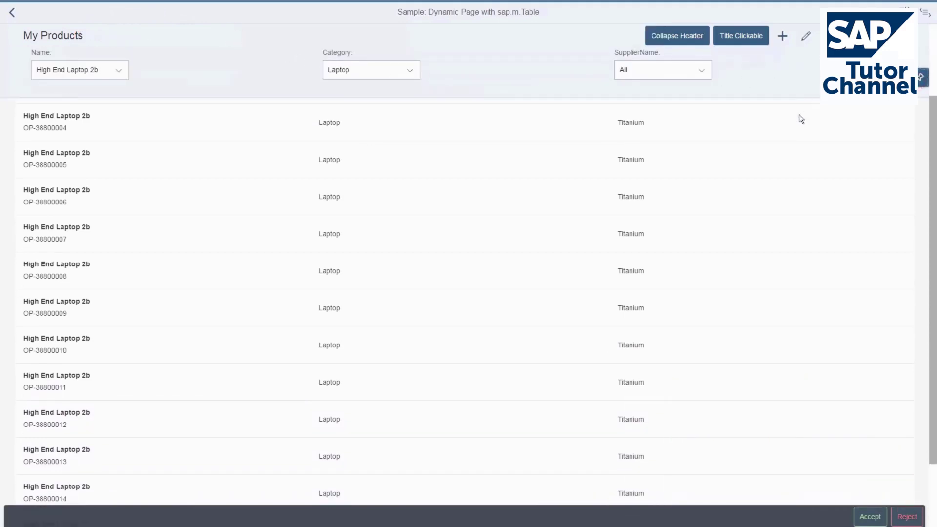
{"action": "scroll", "coordinate": [799, 115], "scroll_direction": "up", "scroll_amount": 3}
{"action": "scroll", "coordinate": [799, 115], "scroll_direction": "up", "scroll_amount": 2}
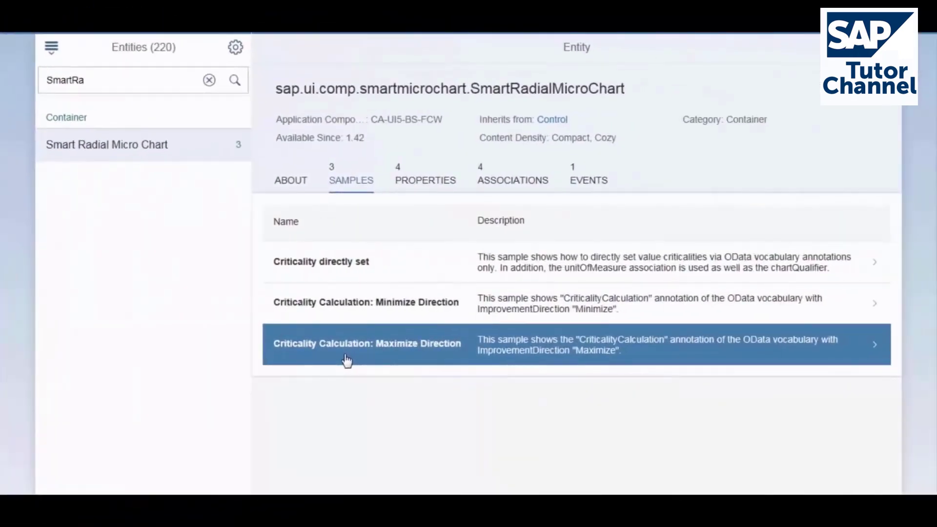
Highlight the DeviationRangeLow property in the sample's annotation code.
{"action": "mouse_move", "coordinate": [341, 429]}
{"action": "left_mouse_down"}
{"action": "mouse_move", "coordinate": [470, 432]}
{"action": "mouse_move", "coordinate": [597, 454]}
{"action": "left_mouse_up"}
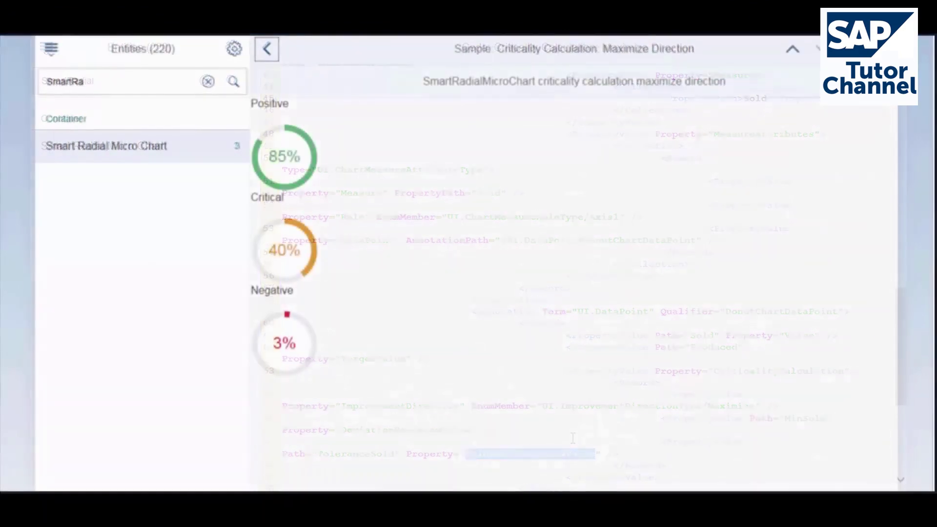